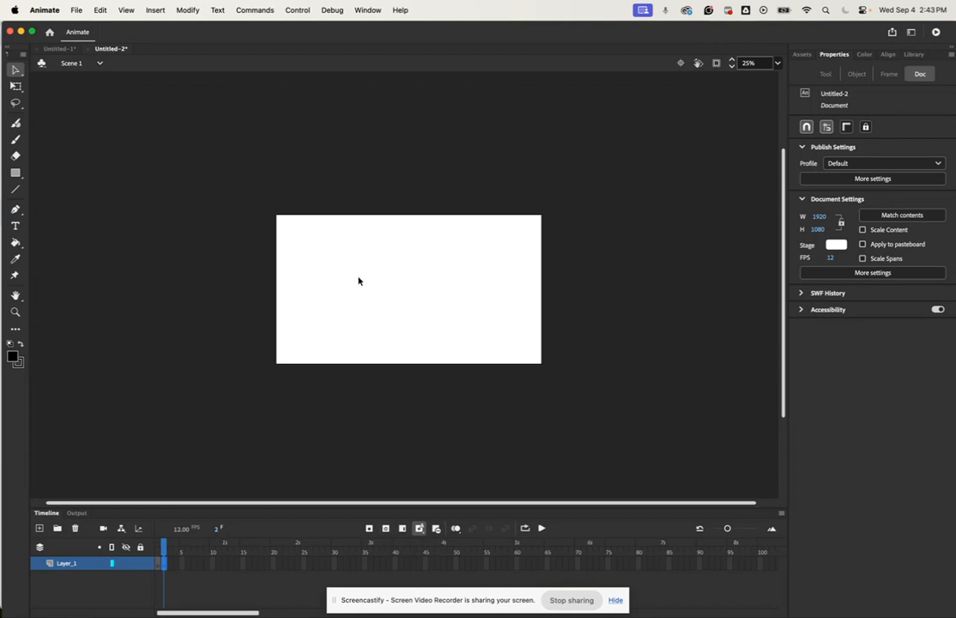
# Step: Paint a small black dot with the Classic Brush on frame 2 and on a new blank keyframe at frame 3
pyautogui.press('b')
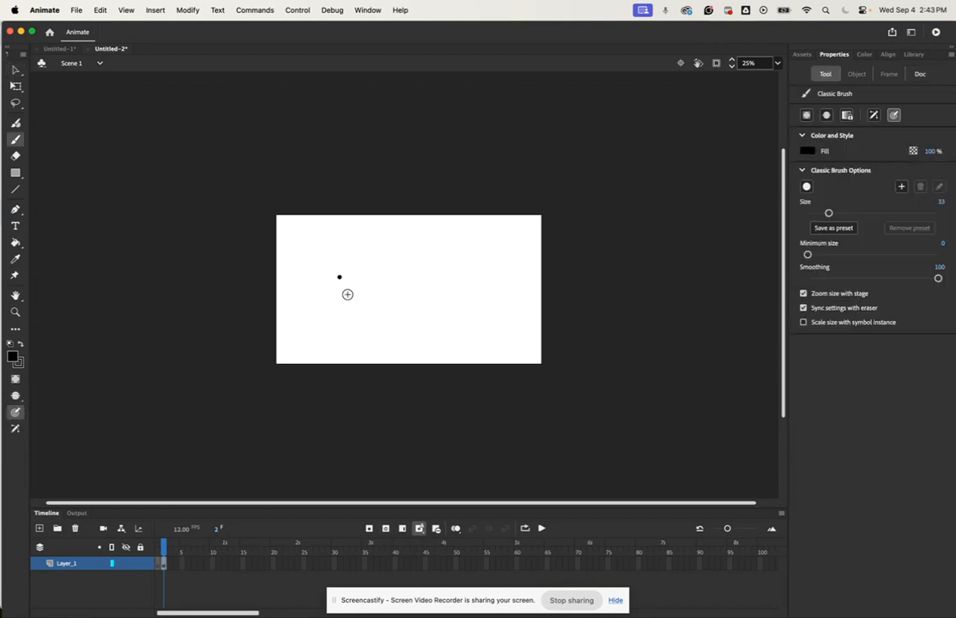
pyautogui.click(386, 528)
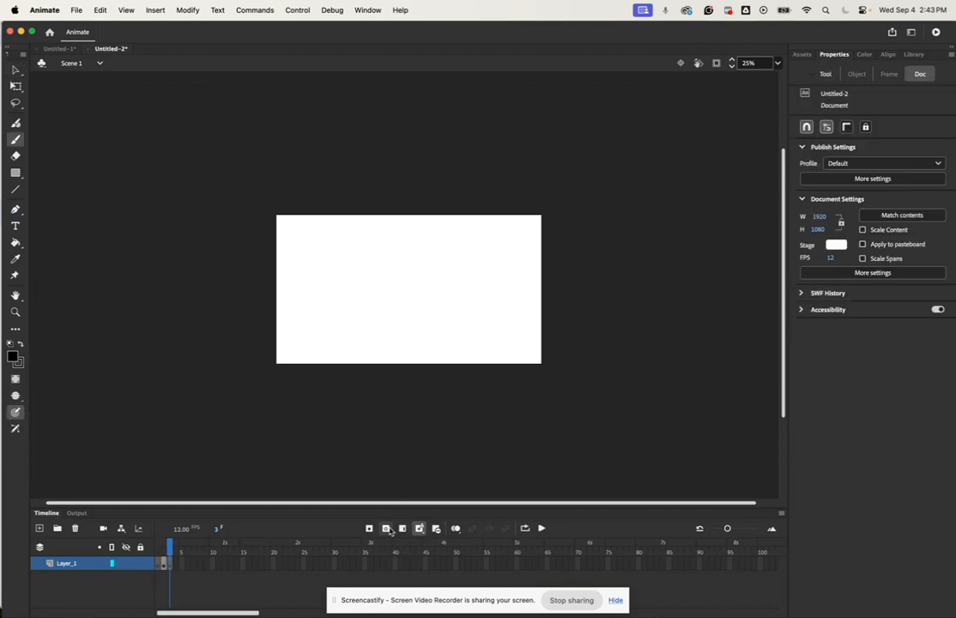
pyautogui.click(340, 278)
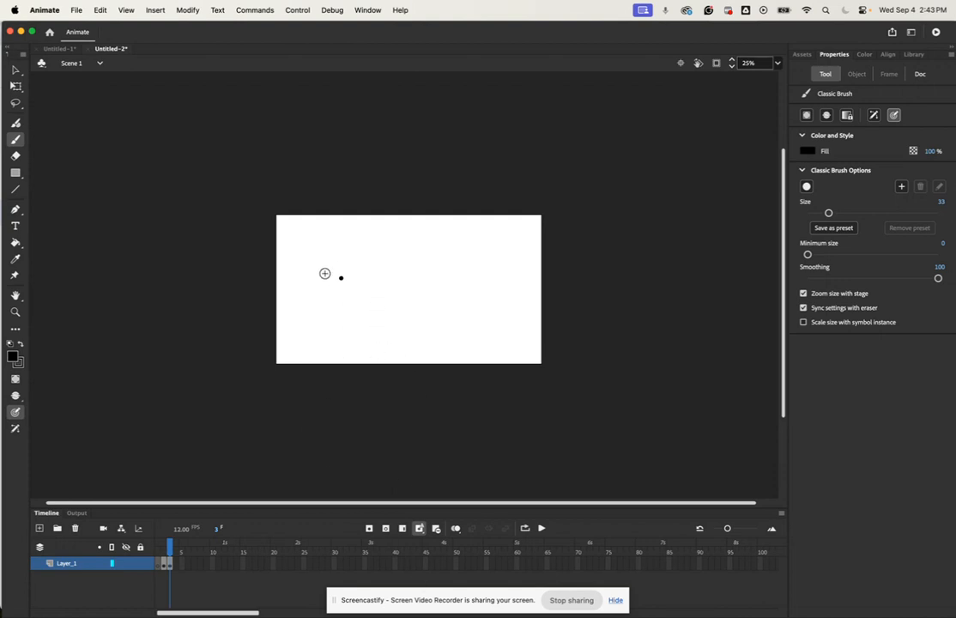
# Step: Extend the dot's hold past frame 3 and paint a second dot overlapping its right side on frame 6
pyautogui.click(401, 530)
pyautogui.click(401, 530)
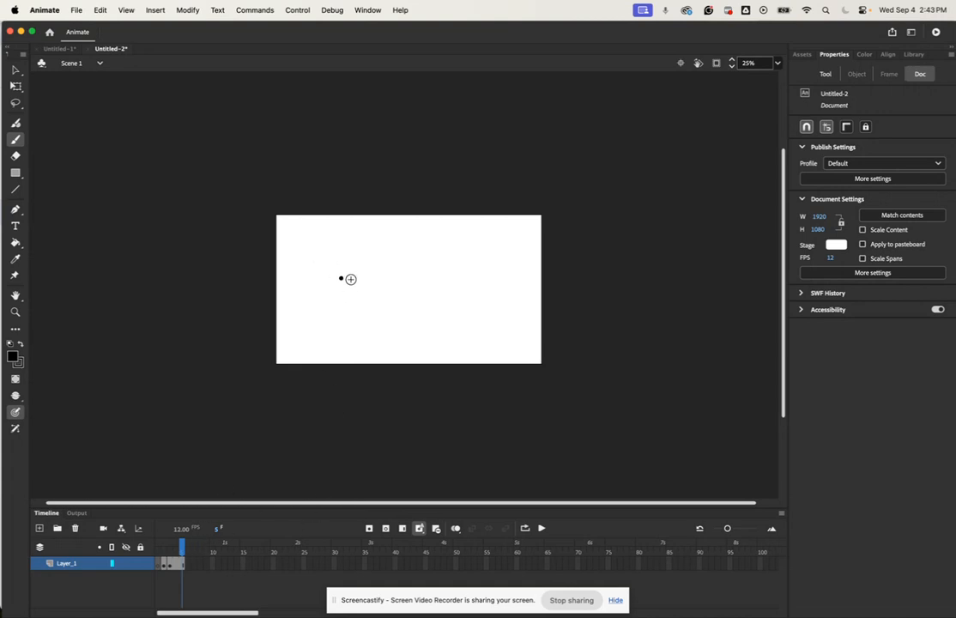
pyautogui.press('super+equal')
pyautogui.press('super+equal')
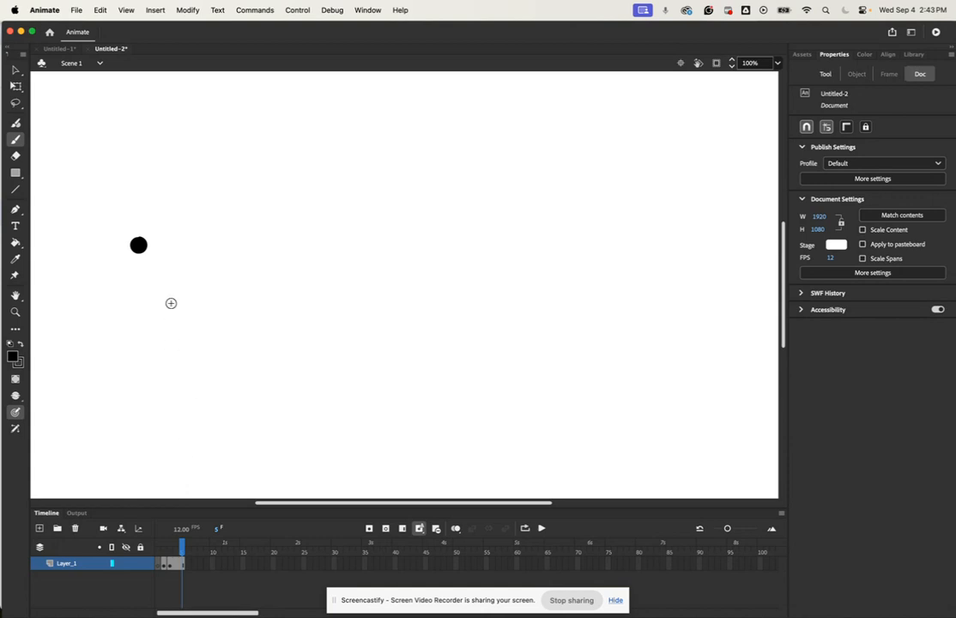
pyautogui.press('F6')
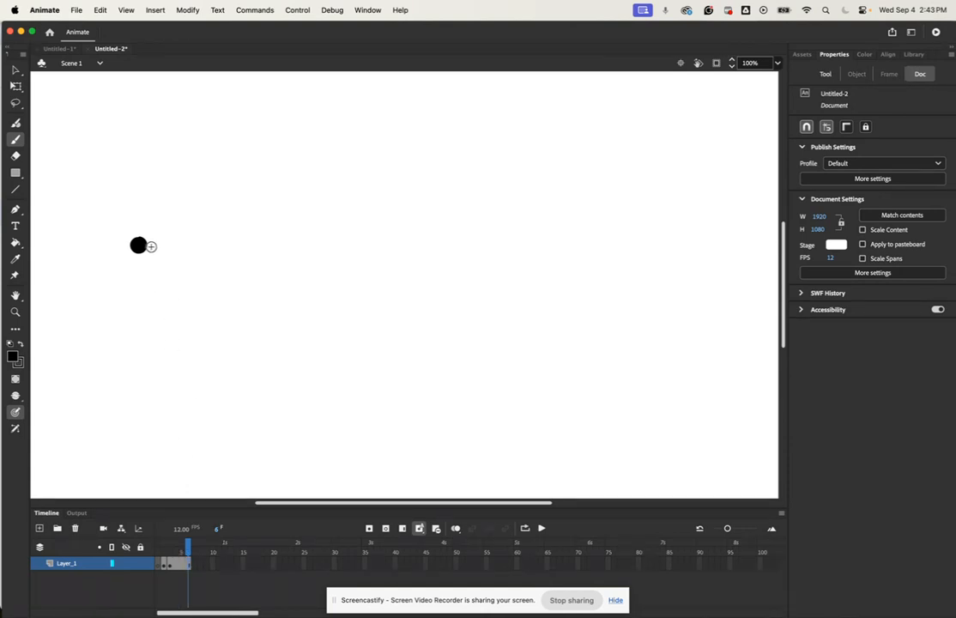
pyautogui.click(151, 246)
# Step: Find the Insert Blank Keyframe command in the keyboard shortcut settings, reassign 1 as its second shortcut and save
pyautogui.click(402, 10)
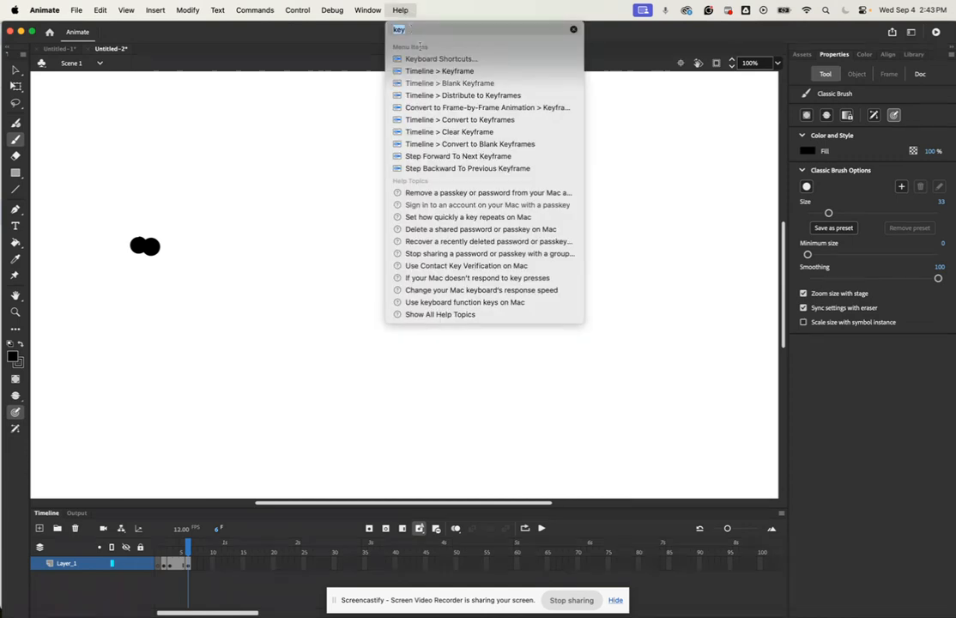
pyautogui.moveTo(424, 59)
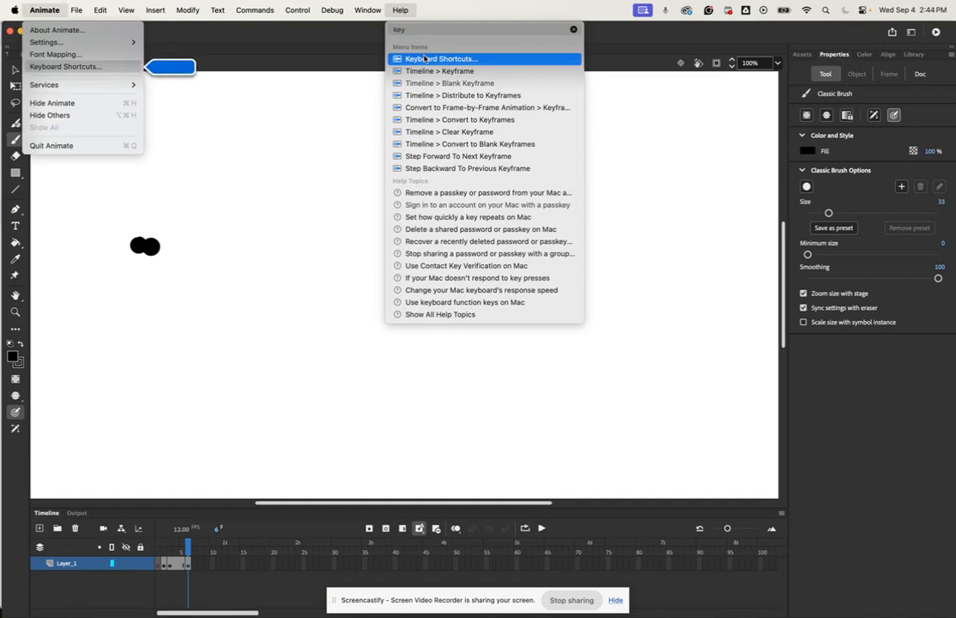
pyautogui.click(424, 59)
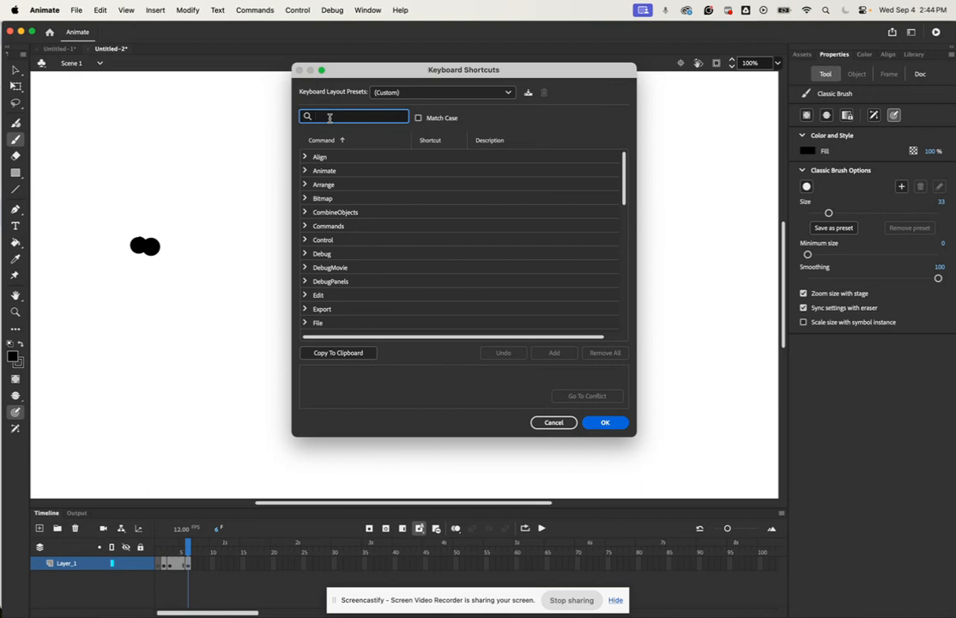
pyautogui.write('insert')
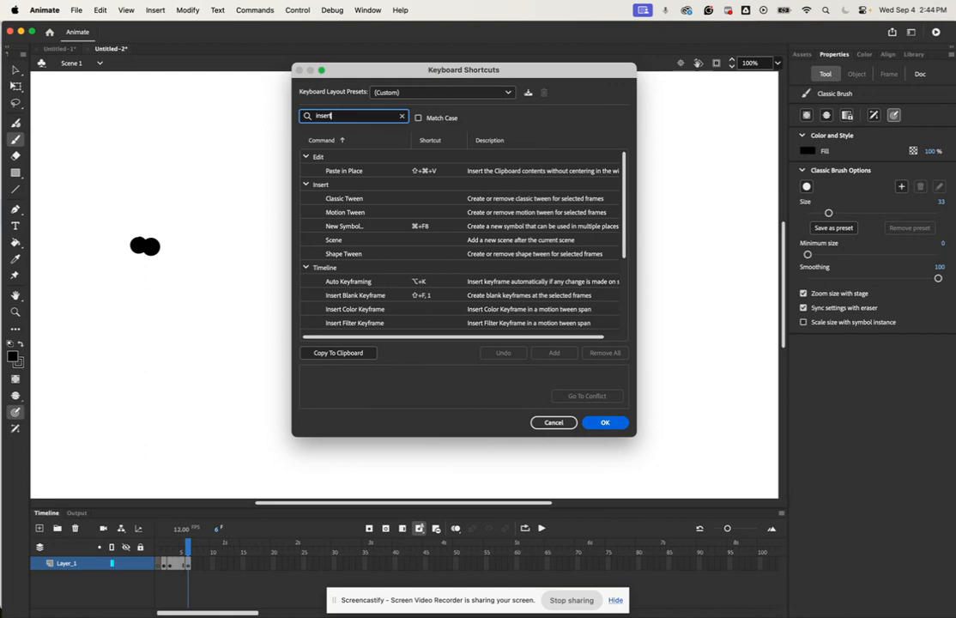
pyautogui.write(' blank')
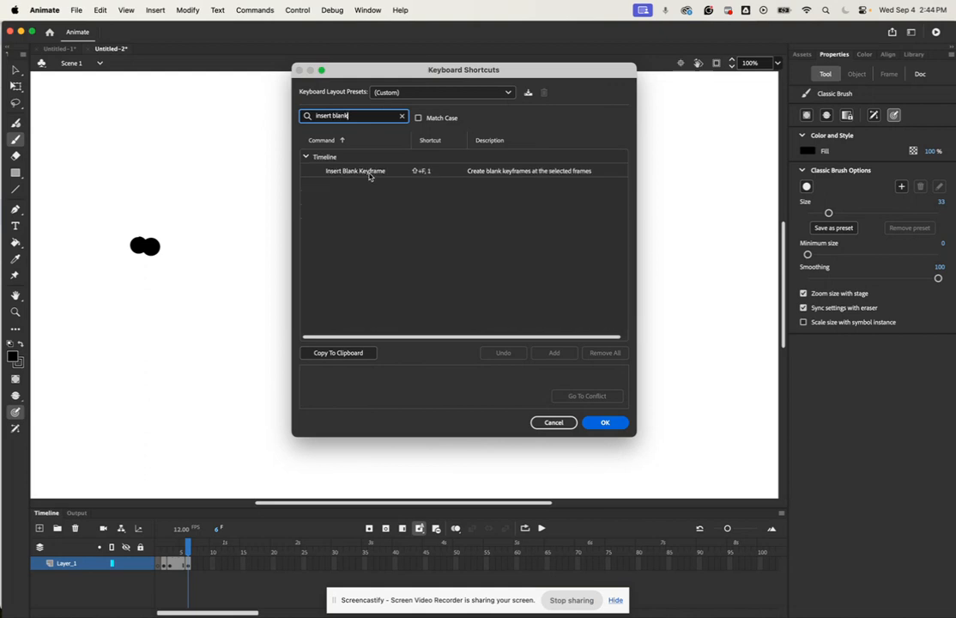
pyautogui.click(435, 170)
pyautogui.click(457, 171)
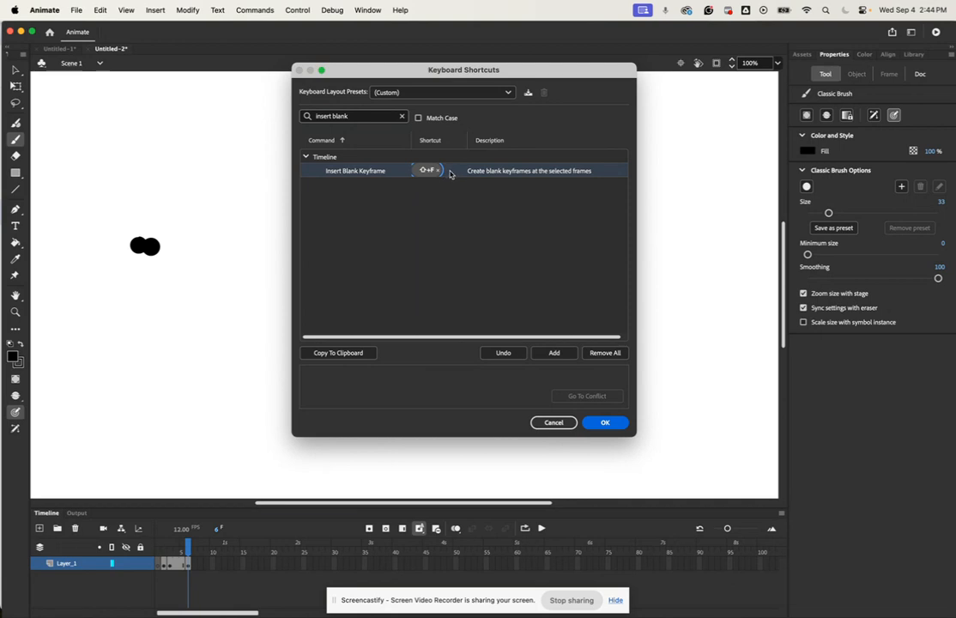
pyautogui.click(452, 173)
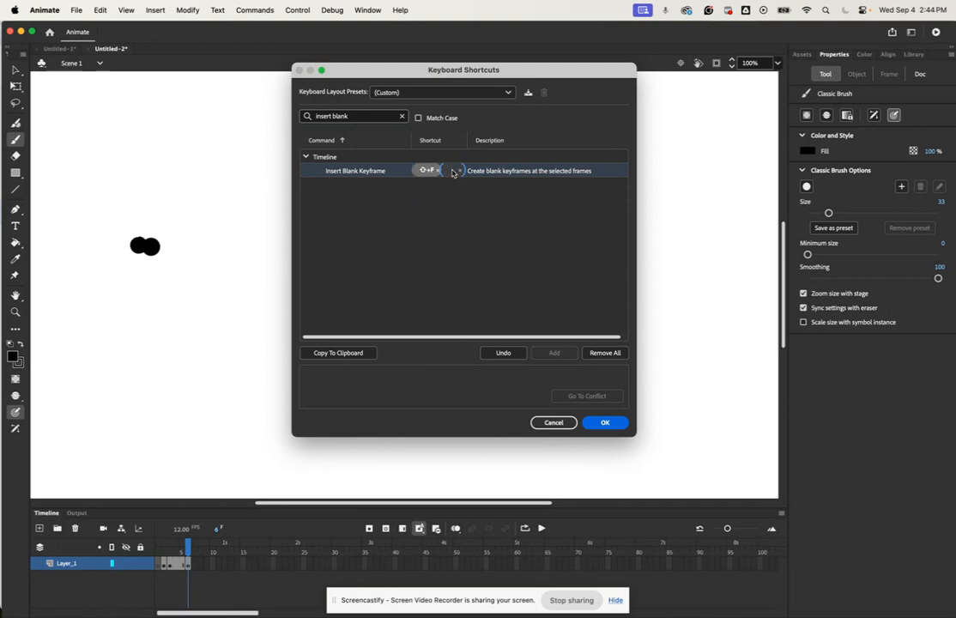
pyautogui.press('1')
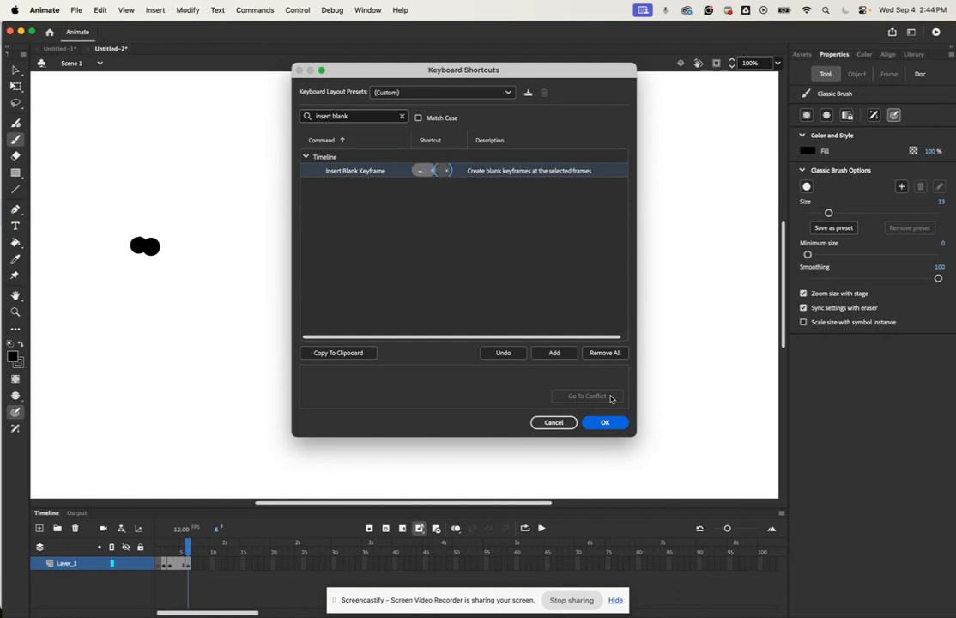
pyautogui.click(606, 422)
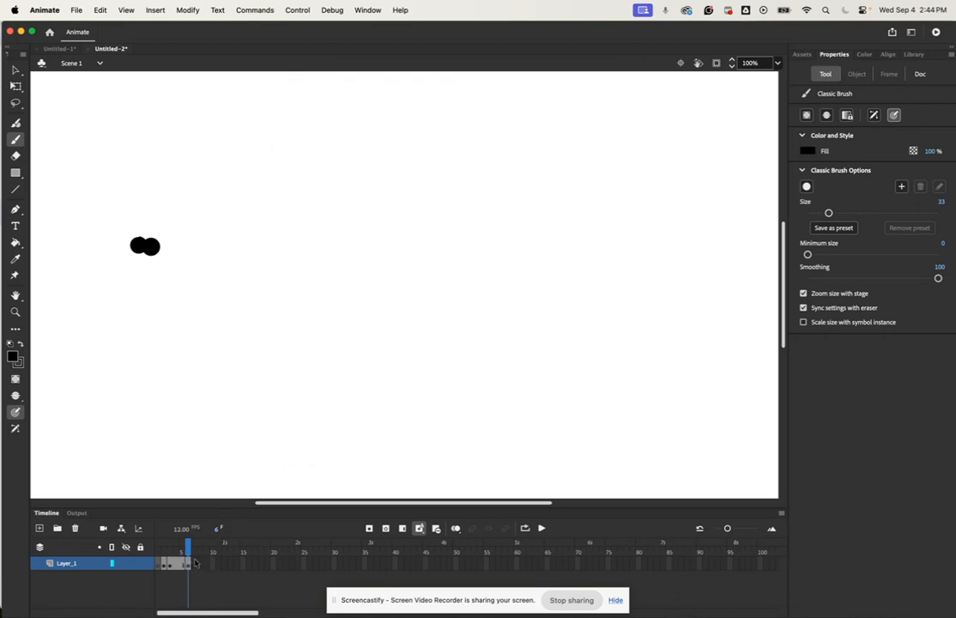
# Step: Insert a blank keyframe at frame 7 and paint a dot below and to the right of the earlier ones
pyautogui.press('F7')
pyautogui.click(194, 564)
pyautogui.click(266, 307)
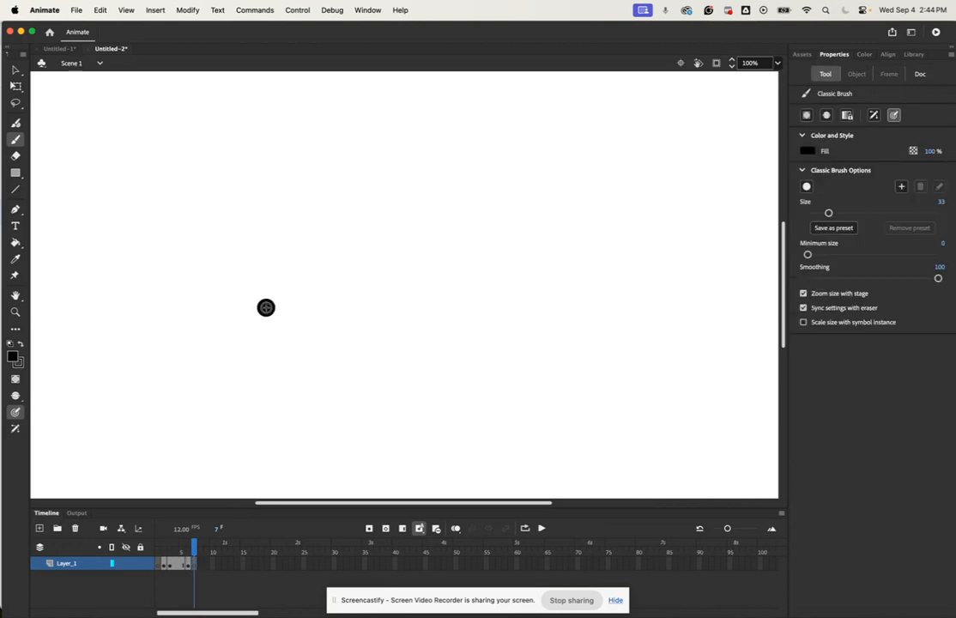
# Step: Turn on onion skinning and paint one dot on each new blank keyframe from frame 8 to 21, tracing a small loop that continues downward
pyautogui.press('F7')
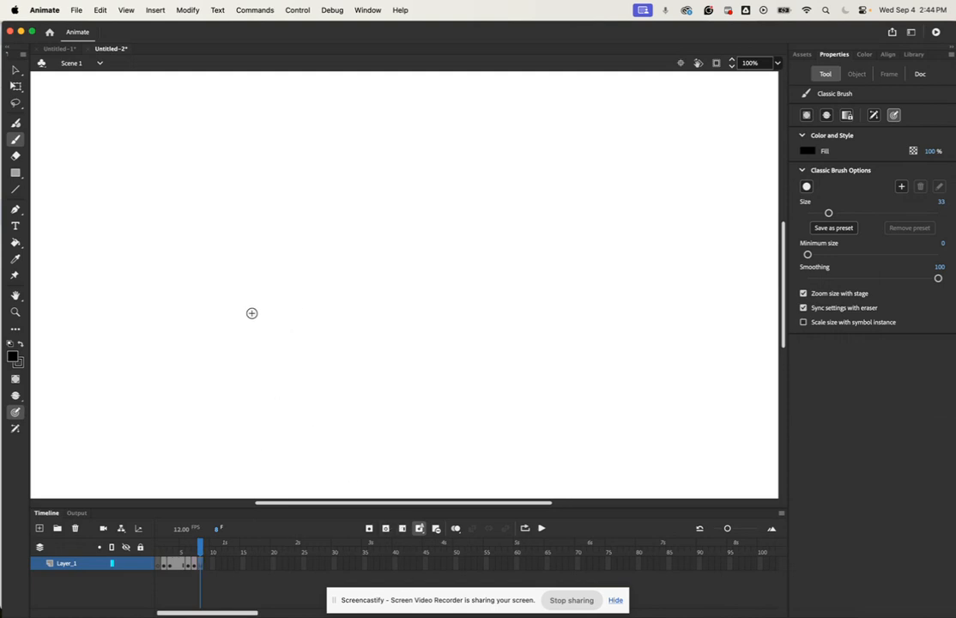
pyautogui.click(456, 527)
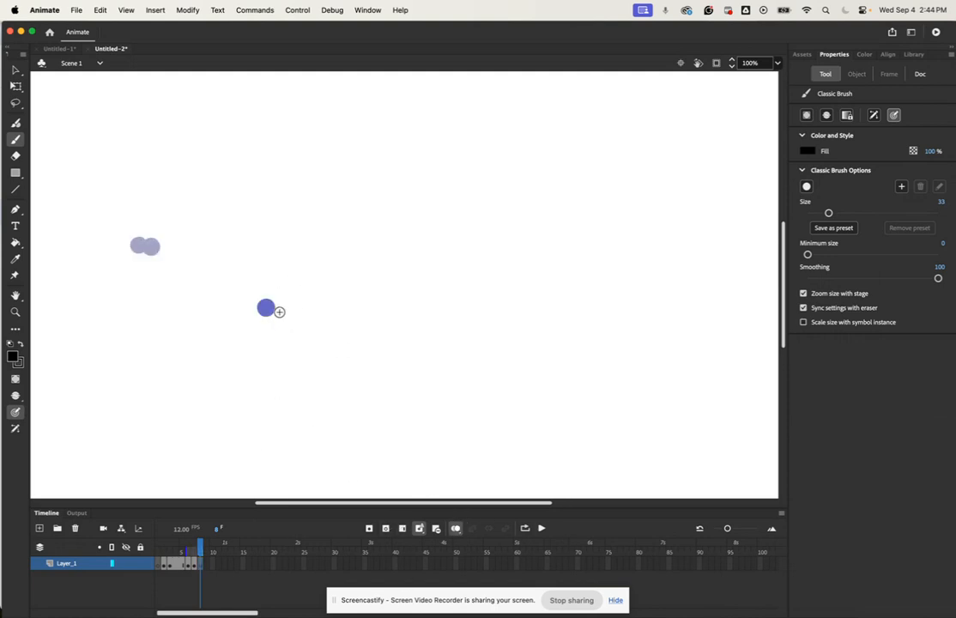
pyautogui.click(277, 312)
pyautogui.press('F7')
pyautogui.click(284, 318)
pyautogui.press('F7')
pyautogui.click(294, 321)
pyautogui.press('F7')
pyautogui.press('F7')
pyautogui.click(308, 318)
pyautogui.press('F7')
pyautogui.click(313, 310)
pyautogui.press('F7')
pyautogui.click(306, 299)
pyautogui.press('F7')
pyautogui.click(294, 295)
pyautogui.click(276, 297)
pyautogui.press('F7')
pyautogui.click(274, 308)
pyautogui.press('F7')
pyautogui.click(275, 316)
pyautogui.press('F7')
pyautogui.click(277, 321)
pyautogui.press('F7')
pyautogui.click(279, 328)
pyautogui.press('F7')
pyautogui.click(284, 339)
pyautogui.press('F7')
pyautogui.click(295, 347)
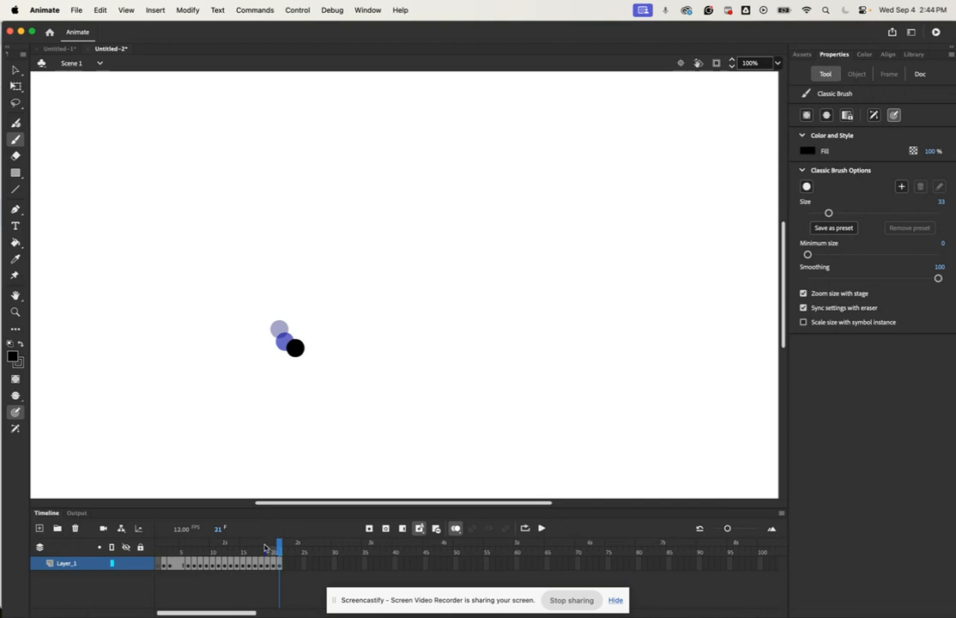
# Step: Insert frames after frame 21 to hold its dot through frame 27
pyautogui.click(403, 530)
pyautogui.click(404, 529)
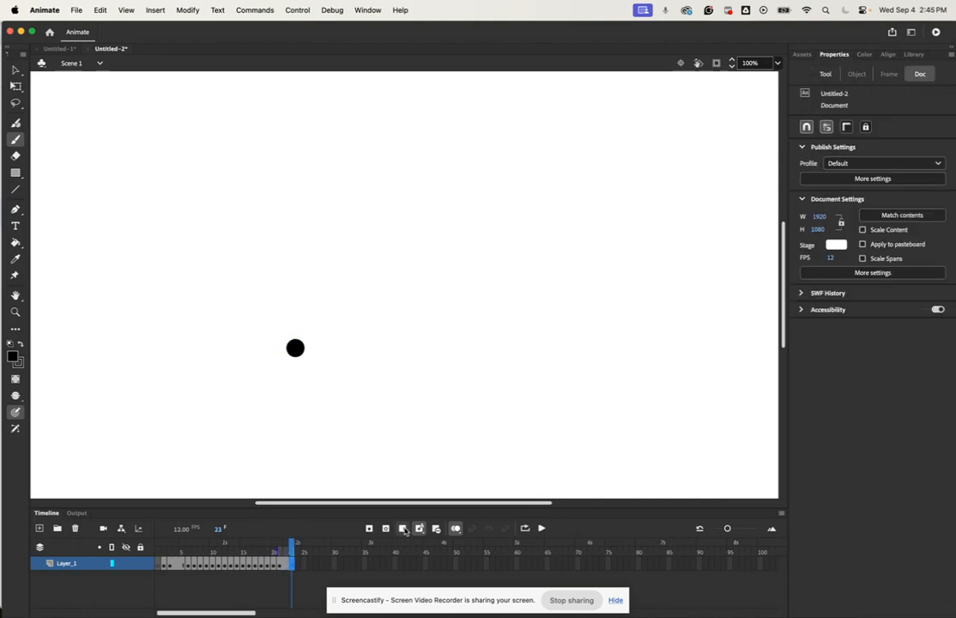
pyautogui.click(292, 564)
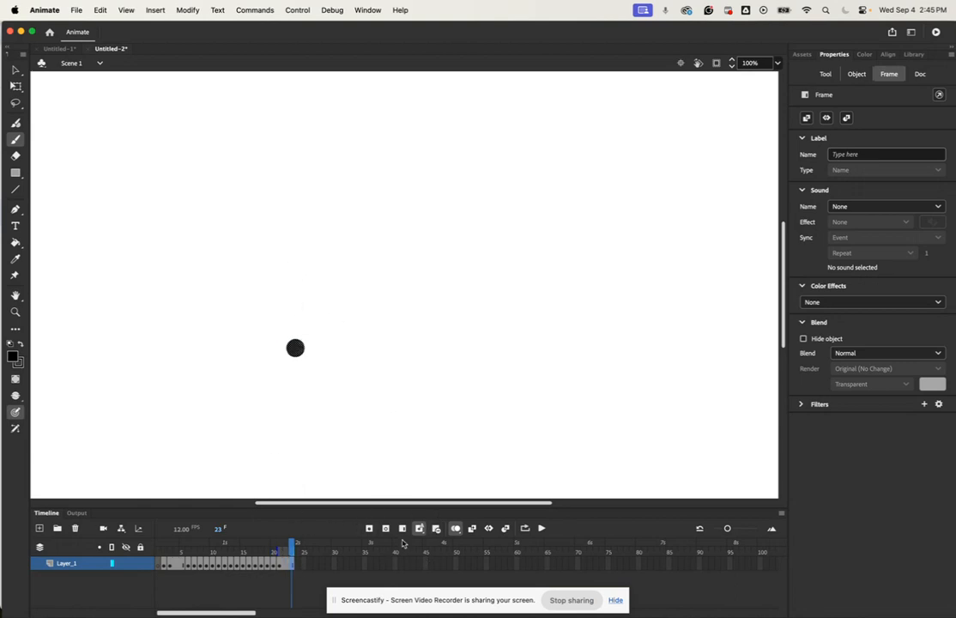
pyautogui.press('F5')
pyautogui.press('F5')
pyautogui.press('F5')
pyautogui.press('F5')
# Step: Find the Insert Frame command in the keyboard shortcut settings, re-enter its second shortcut alongside F5 and save
pyautogui.click(399, 10)
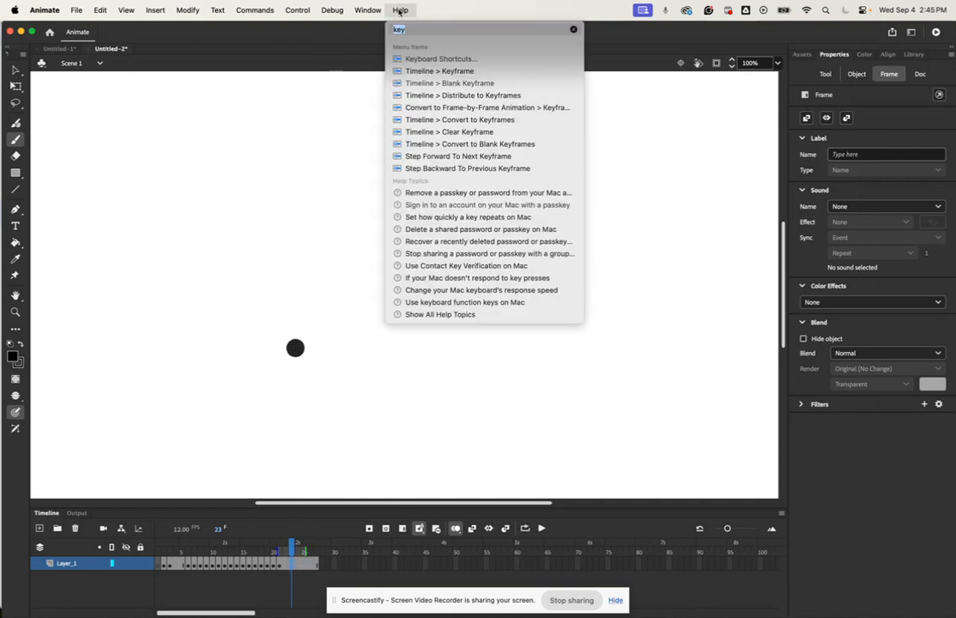
pyautogui.click(417, 59)
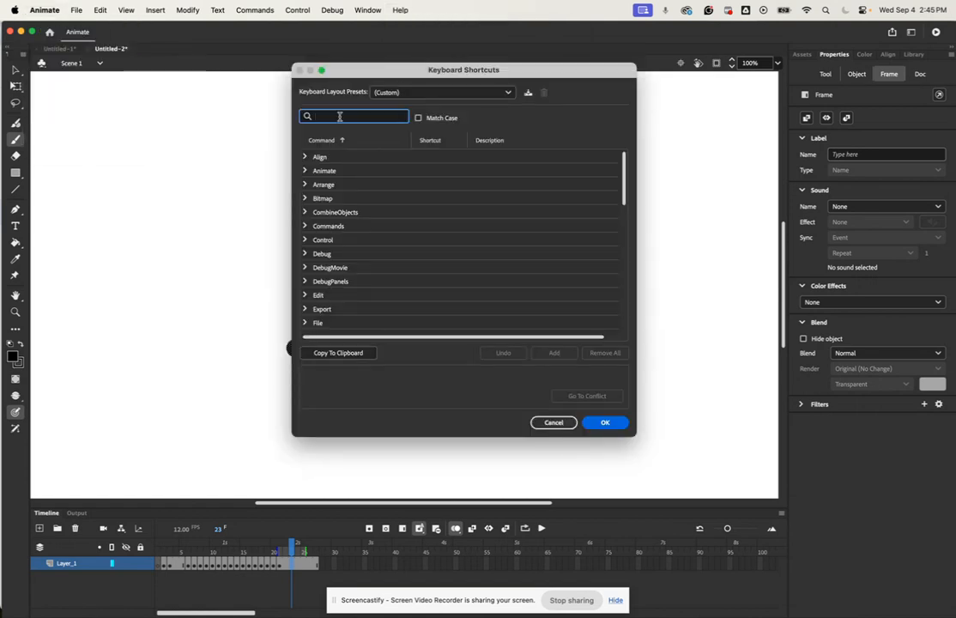
pyautogui.write('insert fra')
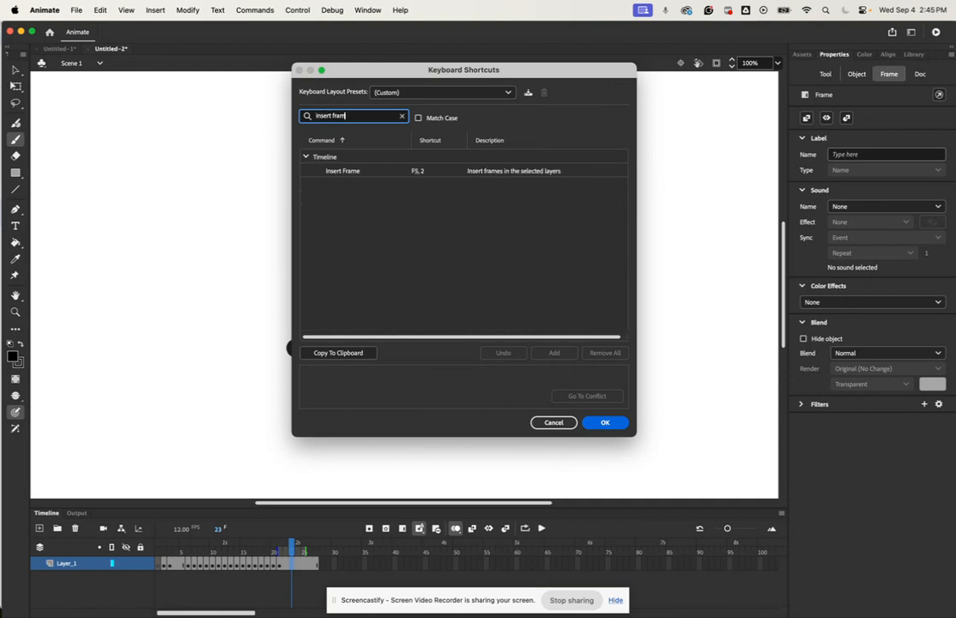
pyautogui.write('m')
pyautogui.click(424, 170)
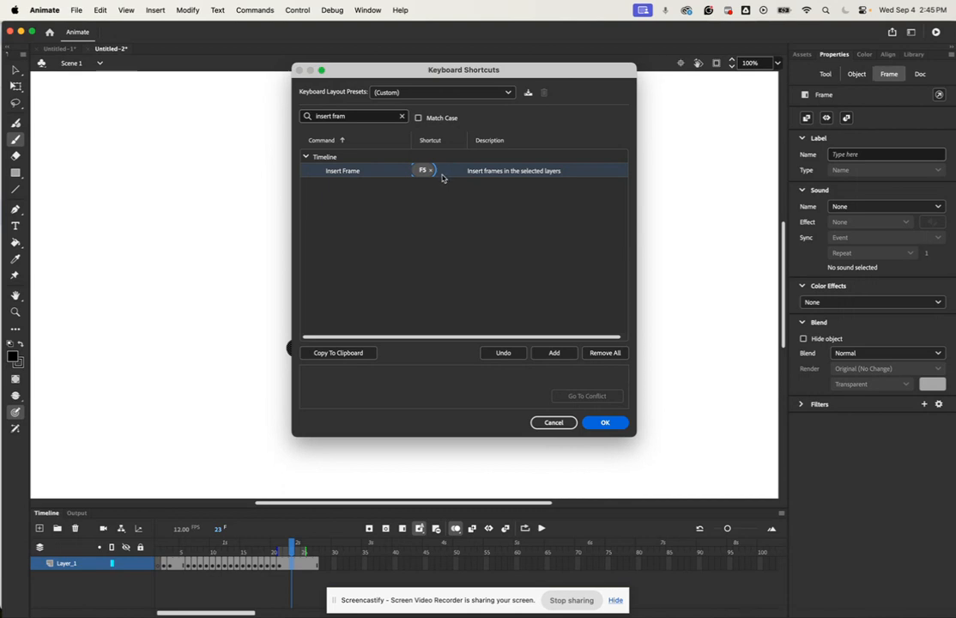
pyautogui.click(445, 172)
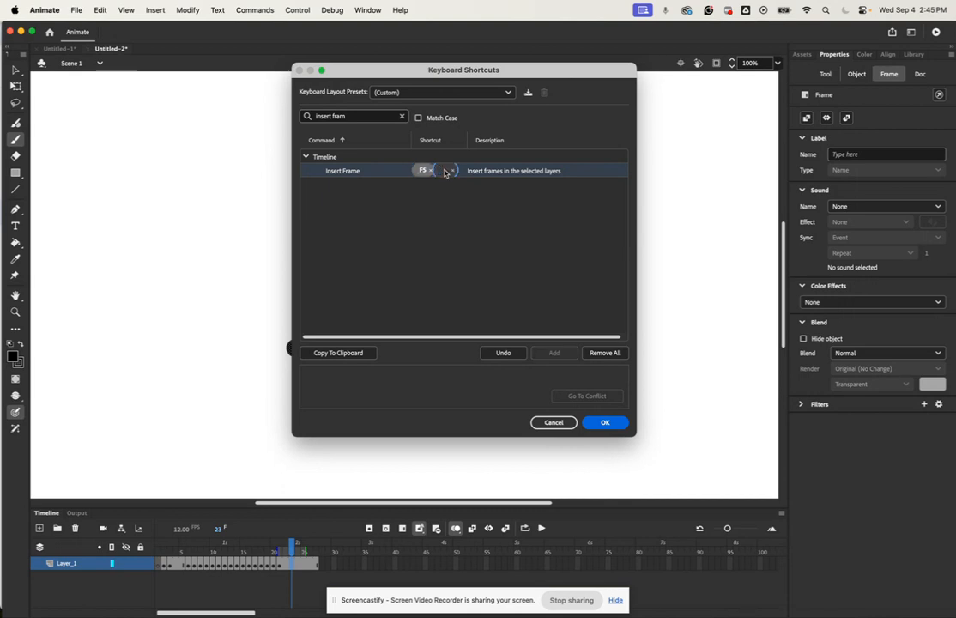
pyautogui.press('5')
pyautogui.click(614, 426)
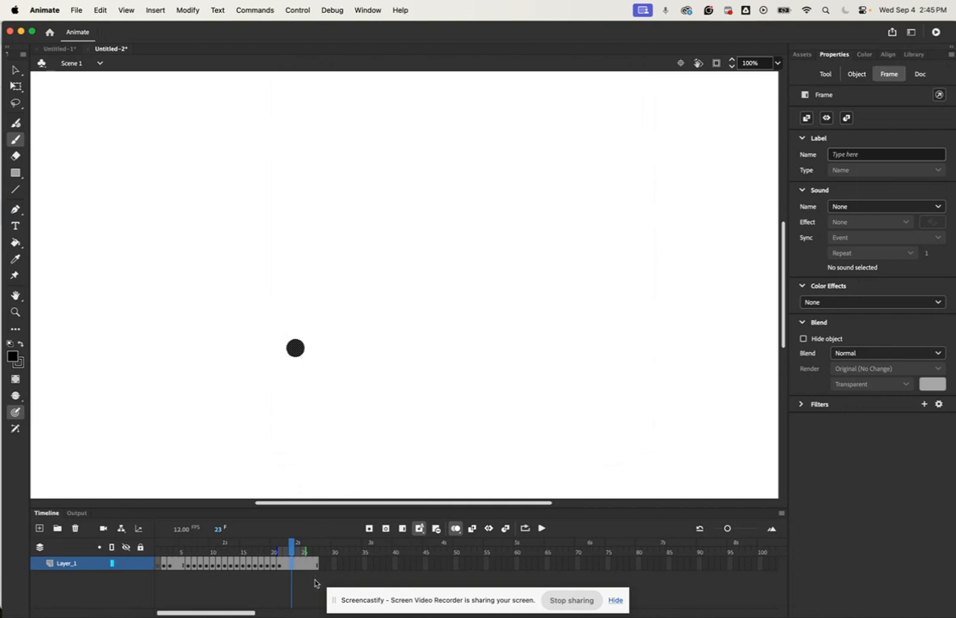
# Step: Extend the layer to frame 30 and move the dot on frame 28 right to about X 816, Y 630
pyautogui.click(322, 566)
pyautogui.press('F5')
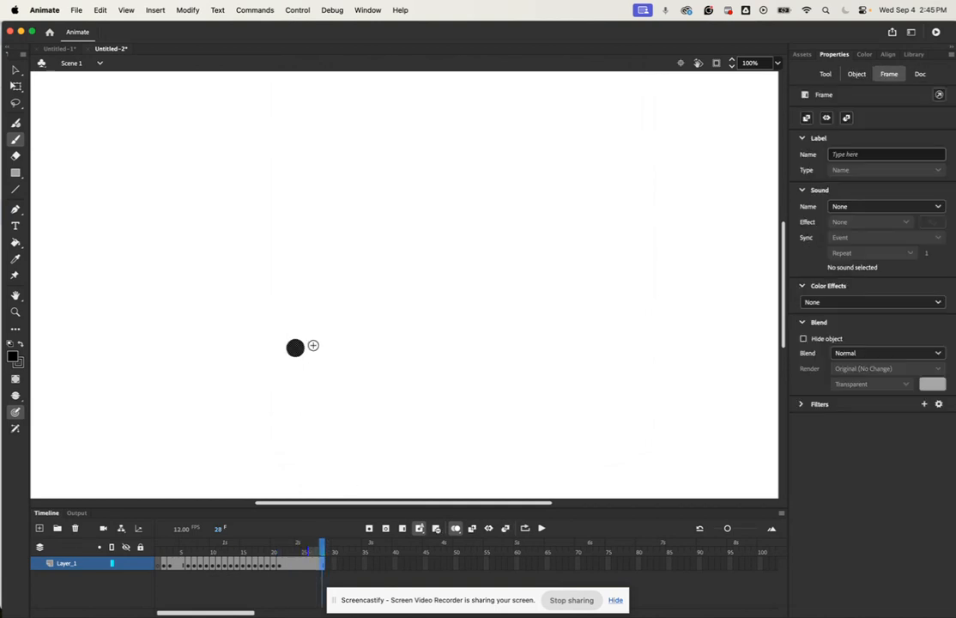
pyautogui.press('v')
pyautogui.moveTo(295, 348)
pyautogui.mouseDown()
pyautogui.moveTo(318, 362)
pyautogui.moveTo(329, 351)
pyautogui.moveTo(346, 355)
pyautogui.mouseUp()
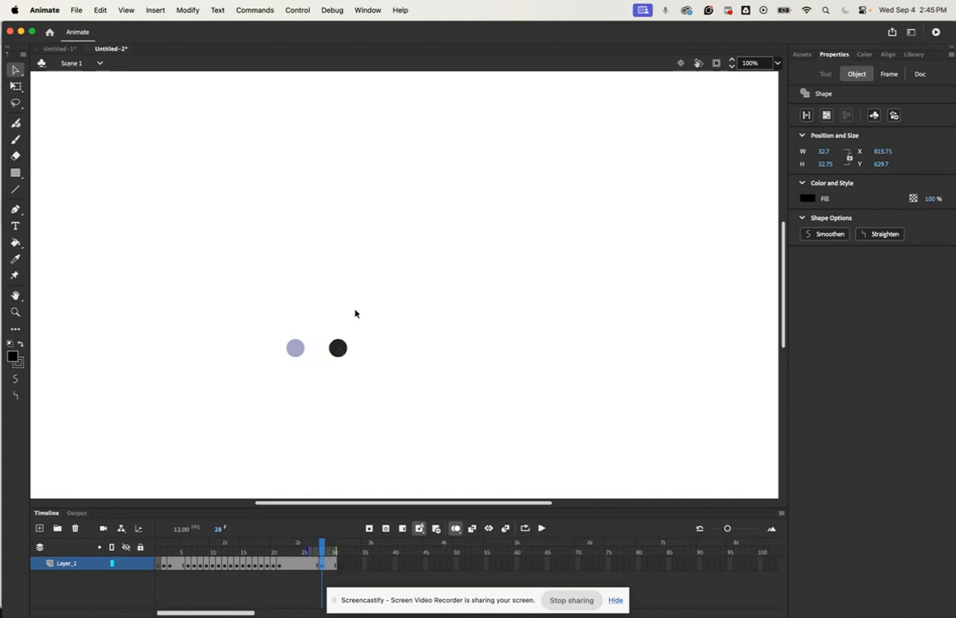
# Step: Paint one brush dot per frame from frame 30 to 37, arcing up to the right and back down
pyautogui.click(331, 562)
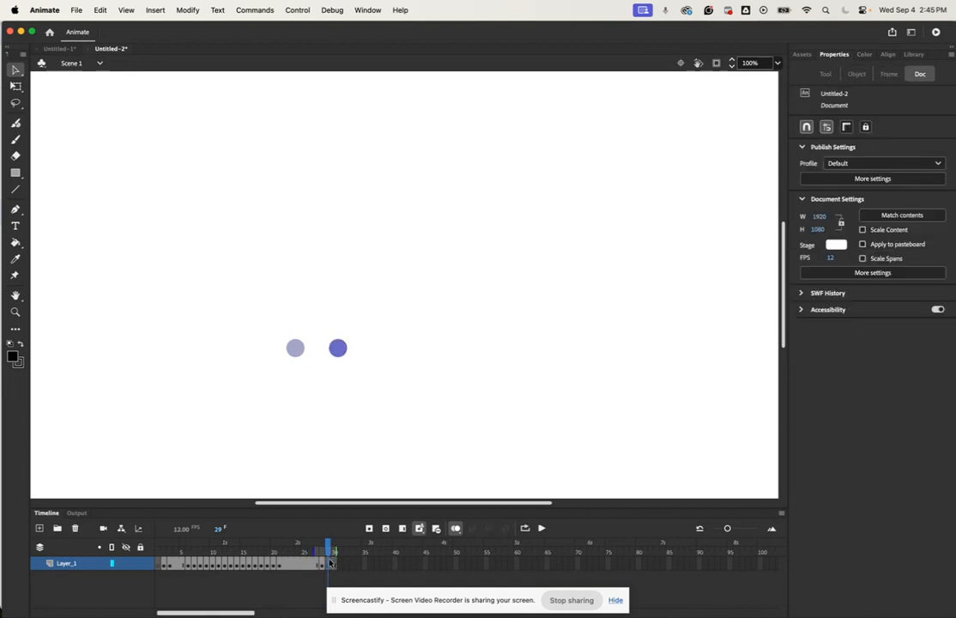
pyautogui.click(322, 564)
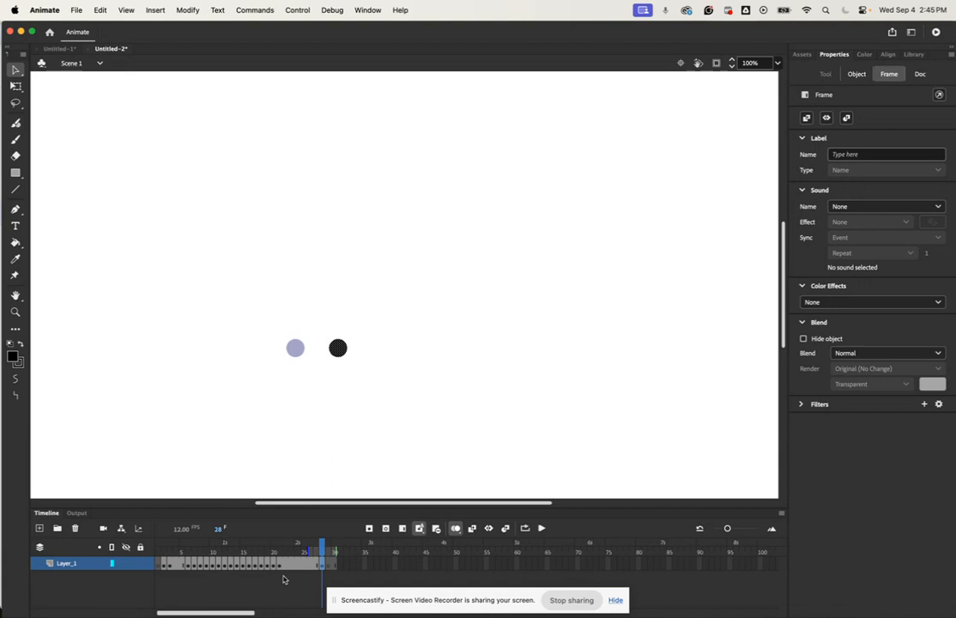
pyautogui.click(332, 564)
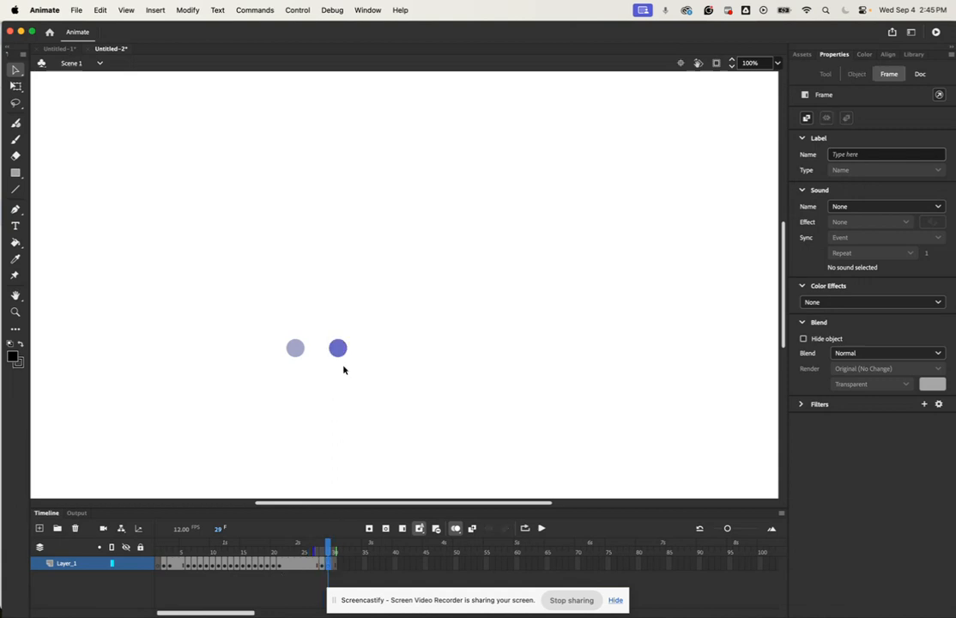
pyautogui.press('.')
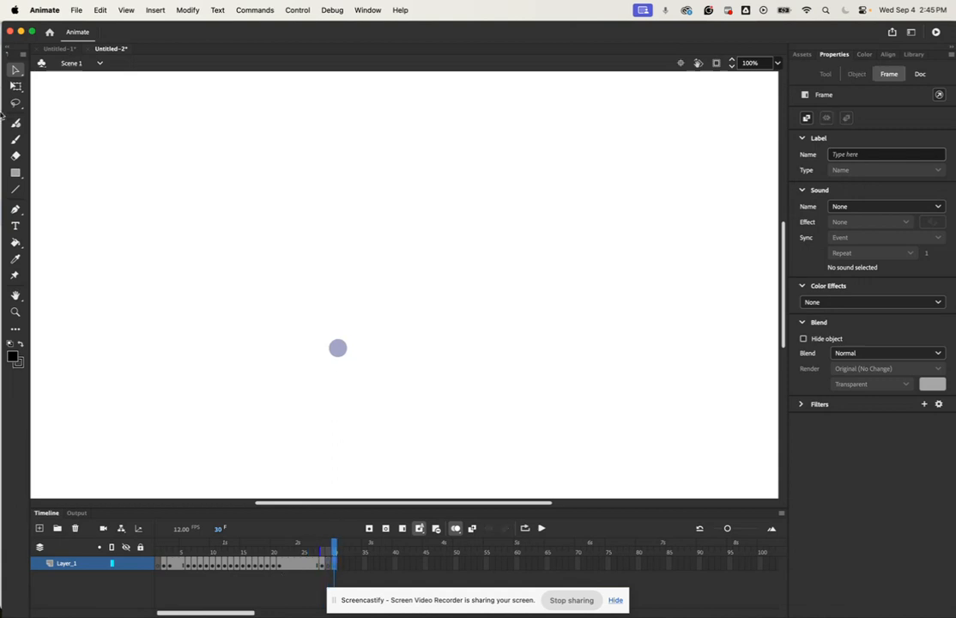
pyautogui.click(16, 139)
pyautogui.click(348, 348)
pyautogui.press('.')
pyautogui.click(354, 348)
pyautogui.press('.')
pyautogui.click(365, 336)
pyautogui.press('.')
pyautogui.click(366, 330)
pyautogui.press('.')
pyautogui.click(375, 317)
pyautogui.press('.')
pyautogui.click(387, 317)
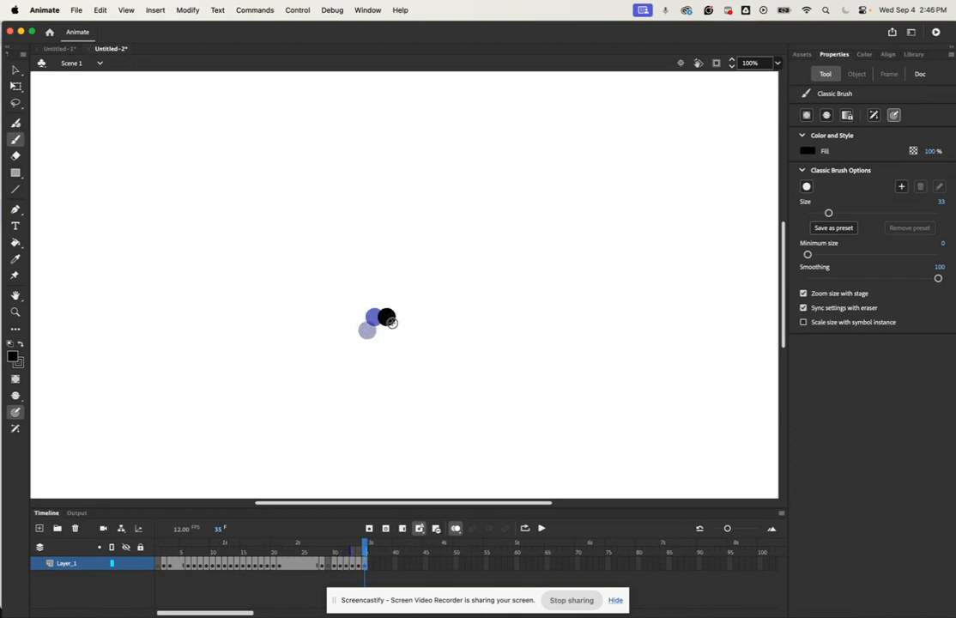
pyautogui.press('.')
pyautogui.click(393, 332)
pyautogui.press('.')
pyautogui.click(393, 343)
# Step: Hold the last dot through frame 42 and paint one dot per frame from 43 to 53, rising right and curving back down-left
pyautogui.press('.')
pyautogui.press('.')
pyautogui.press('.')
pyautogui.press('.')
pyautogui.press('.')
pyautogui.press('.')
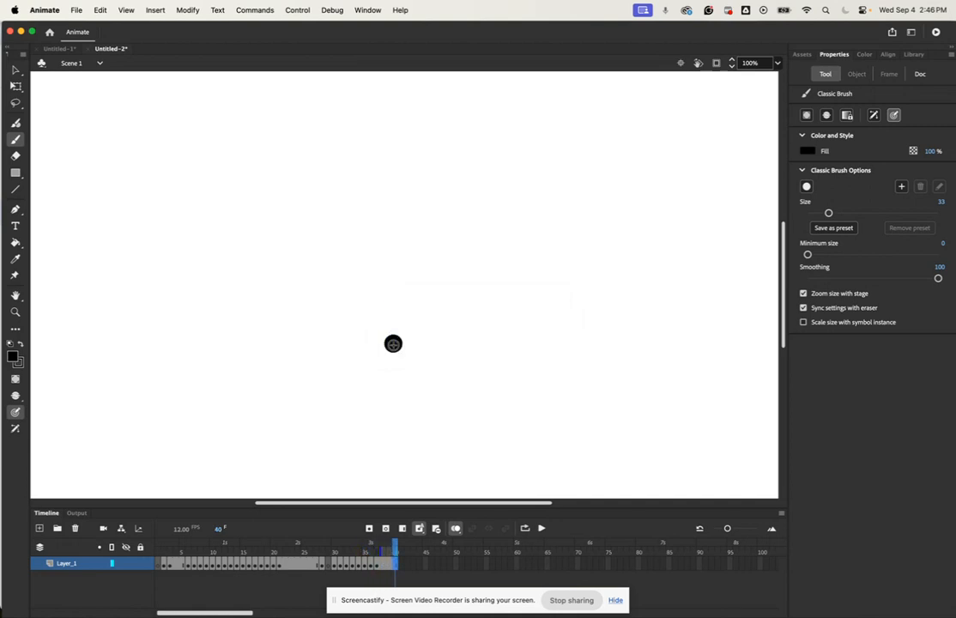
pyautogui.click(403, 335)
pyautogui.press('.')
pyautogui.click(413, 331)
pyautogui.press('.')
pyautogui.click(422, 325)
pyautogui.press('.')
pyautogui.click(430, 320)
pyautogui.press('.')
pyautogui.click(439, 314)
pyautogui.press('.')
pyautogui.click(446, 309)
pyautogui.press('.')
pyautogui.click(456, 310)
pyautogui.press('.')
pyautogui.click(456, 329)
pyautogui.press('.')
pyautogui.click(435, 362)
pyautogui.press('.')
pyautogui.click(390, 376)
pyautogui.press('.')
pyautogui.click(343, 356)
# Step: Scrub the timeline back to frame 1 and play the animation
pyautogui.click(477, 556)
pyautogui.moveTo(477, 556); pyautogui.dragTo(160, 561)
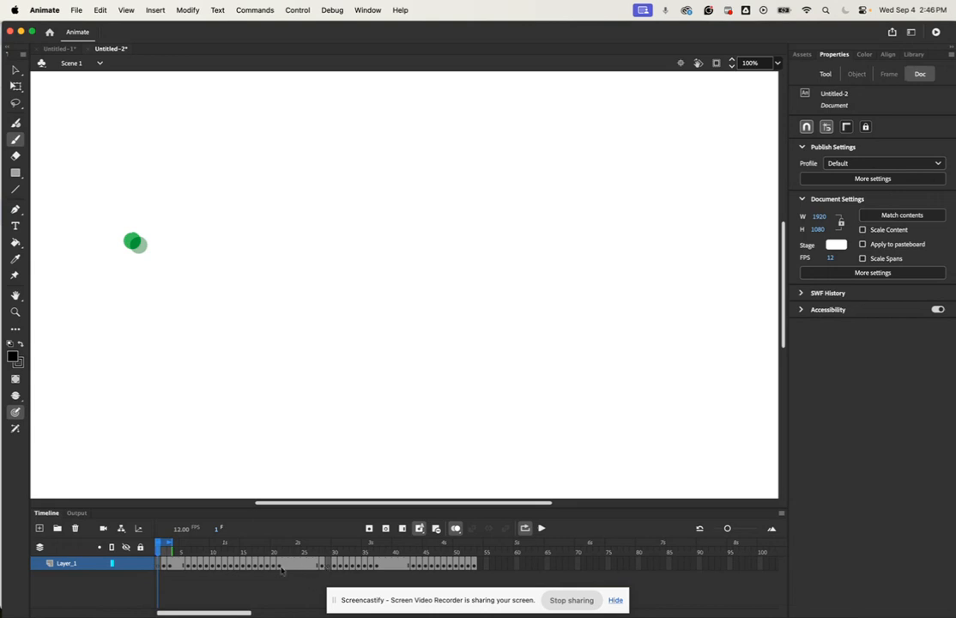
pyautogui.click(541, 527)
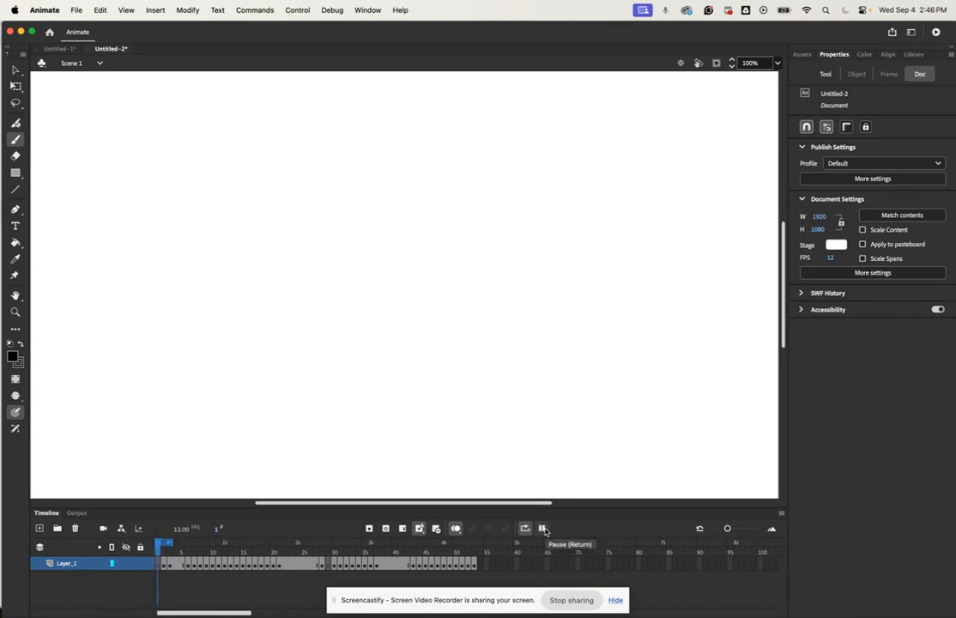
# Step: Extend the loop range to cover frames 1 to 53, then play the looping animation and pause it
pyautogui.click(169, 550)
pyautogui.moveTo(171, 547); pyautogui.dragTo(254, 600)
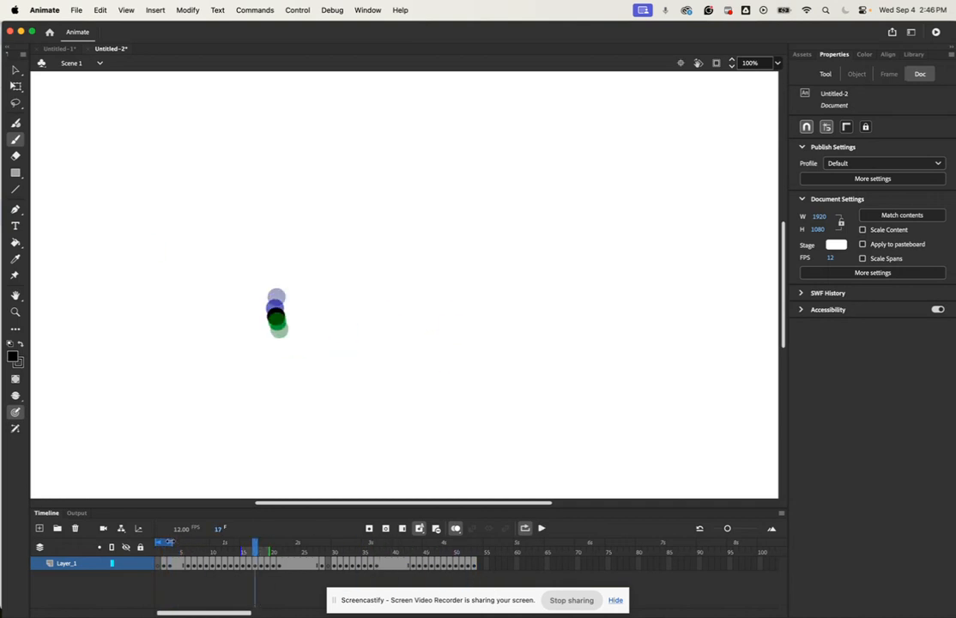
pyautogui.click(542, 528)
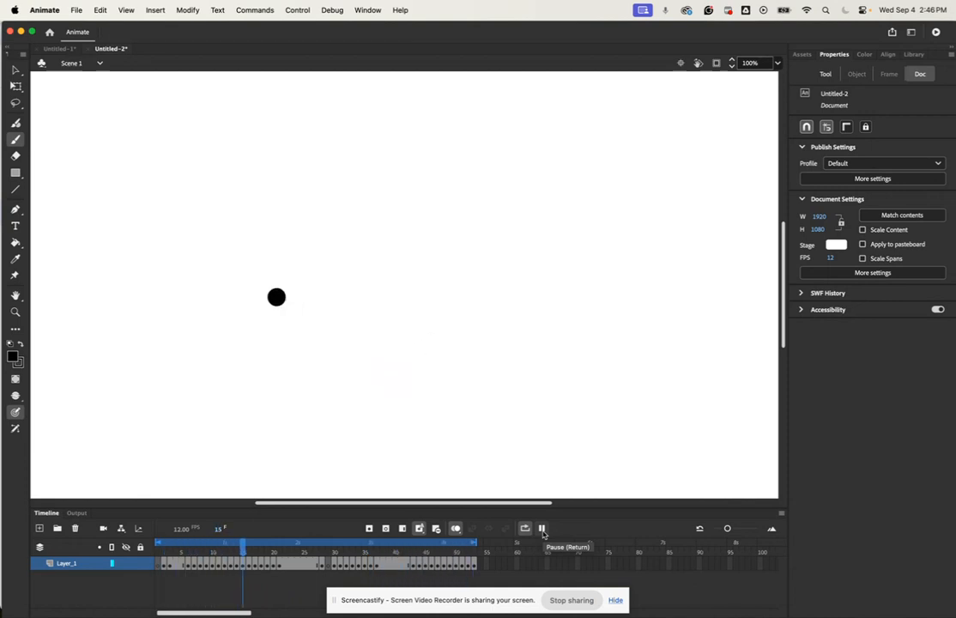
pyautogui.click(541, 528)
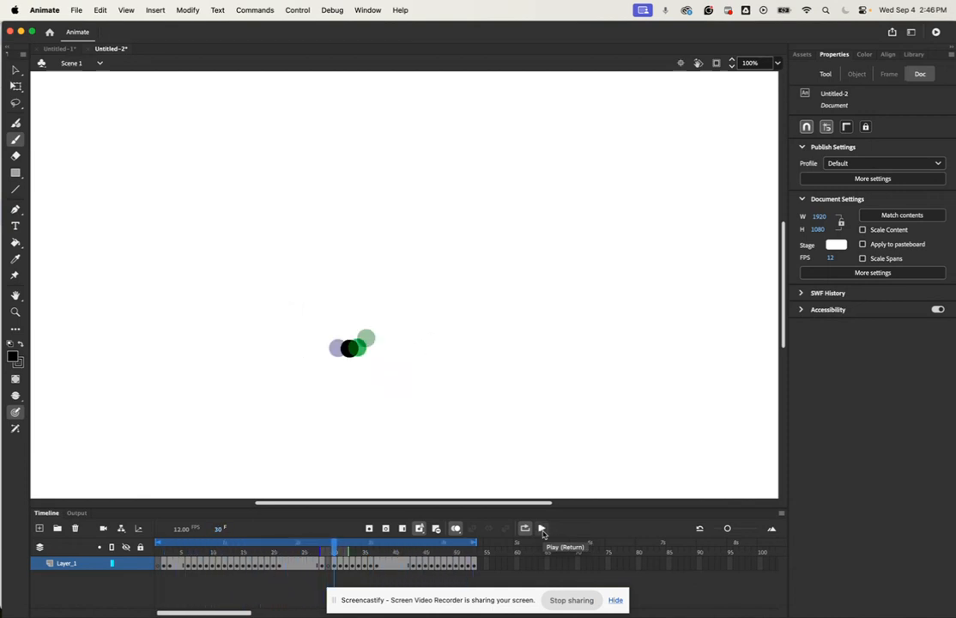